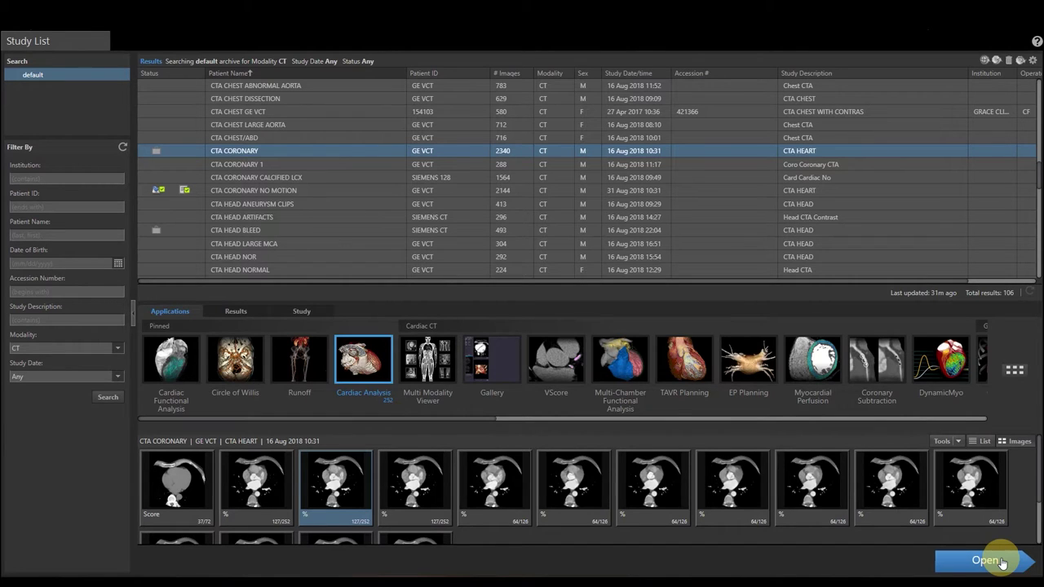
- Open the CTA CORONARY study's 252-image series in the Cardiac Analysis application
click(1002, 562)
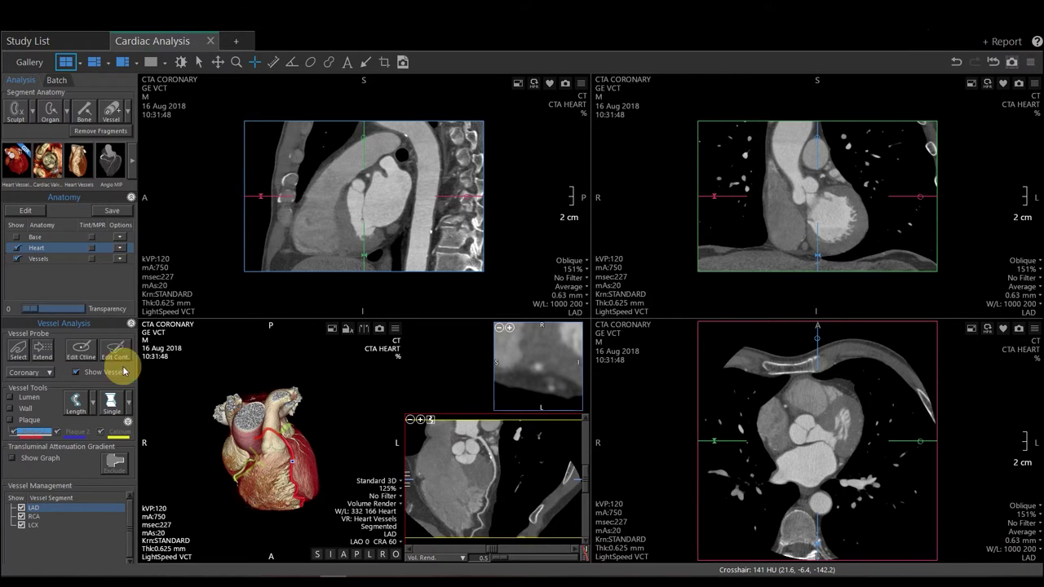
- Uncheck Show Vessel to hide the coronary vessel display
click(78, 374)
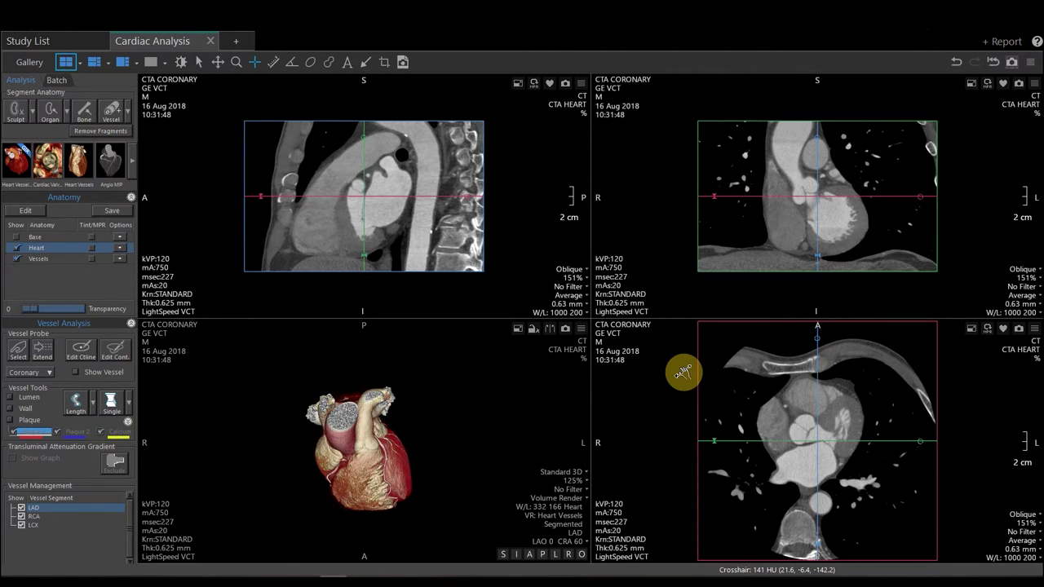
- Open View Options and scroll the axial slice up to the left atrium, near z −121
click(1031, 65)
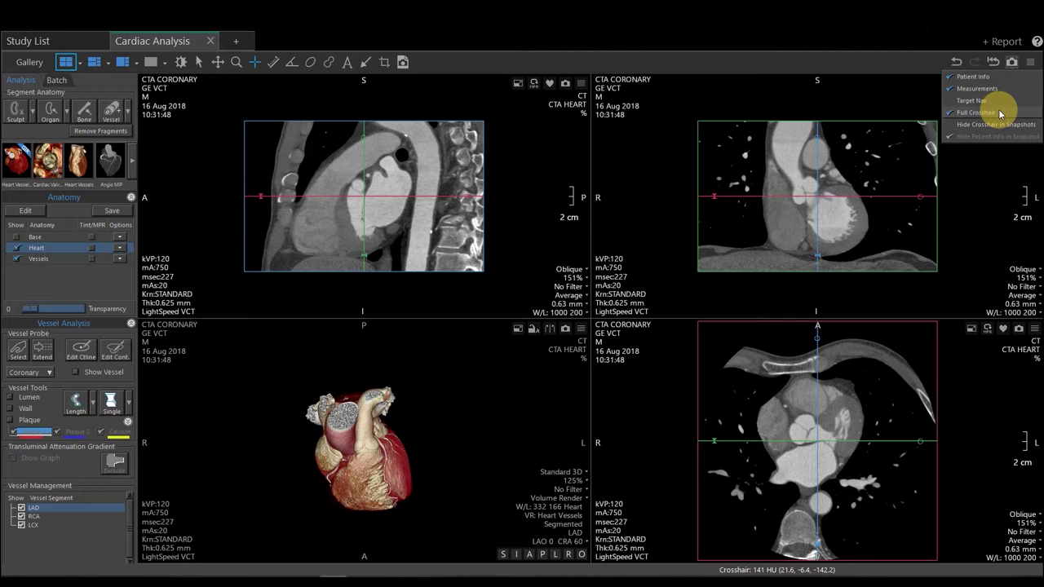
scroll(862, 418, down, 5)
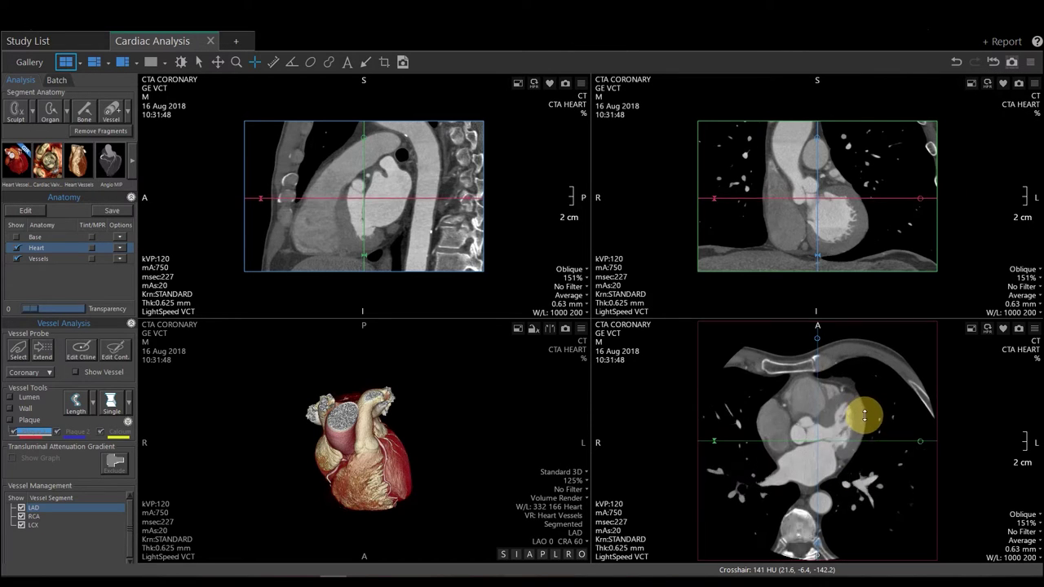
scroll(865, 432, up, 10)
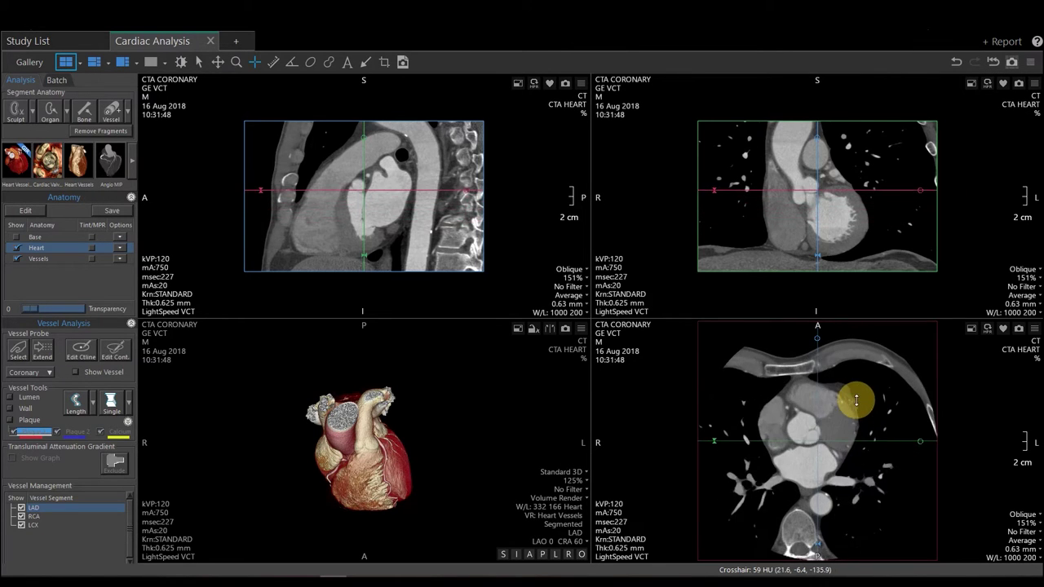
scroll(851, 386, up, 10)
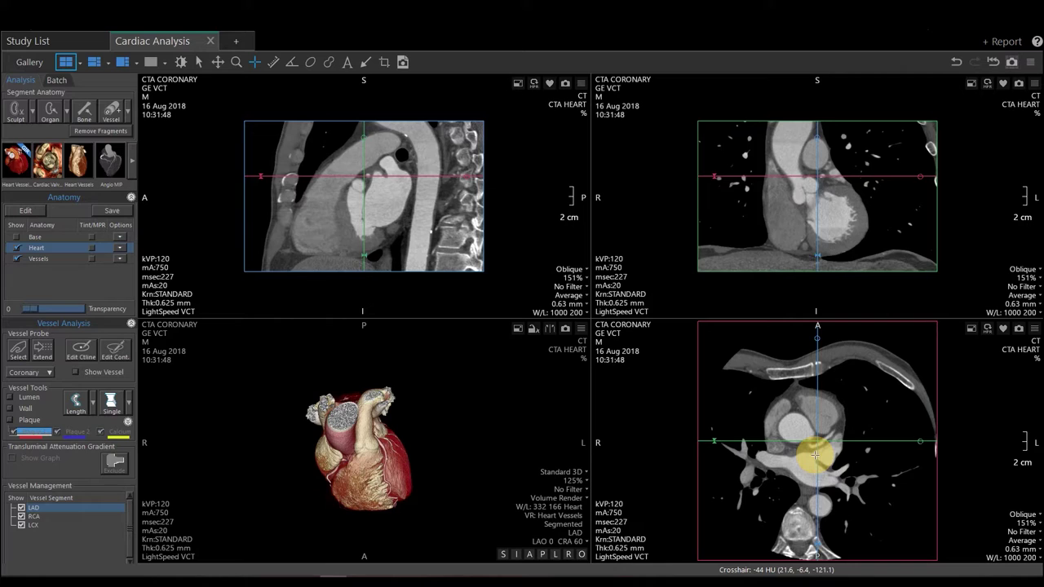
- Centre the crosshair on the left atrium and tilt the axial and coronal planes obliquely
drag(815, 455, 833, 464)
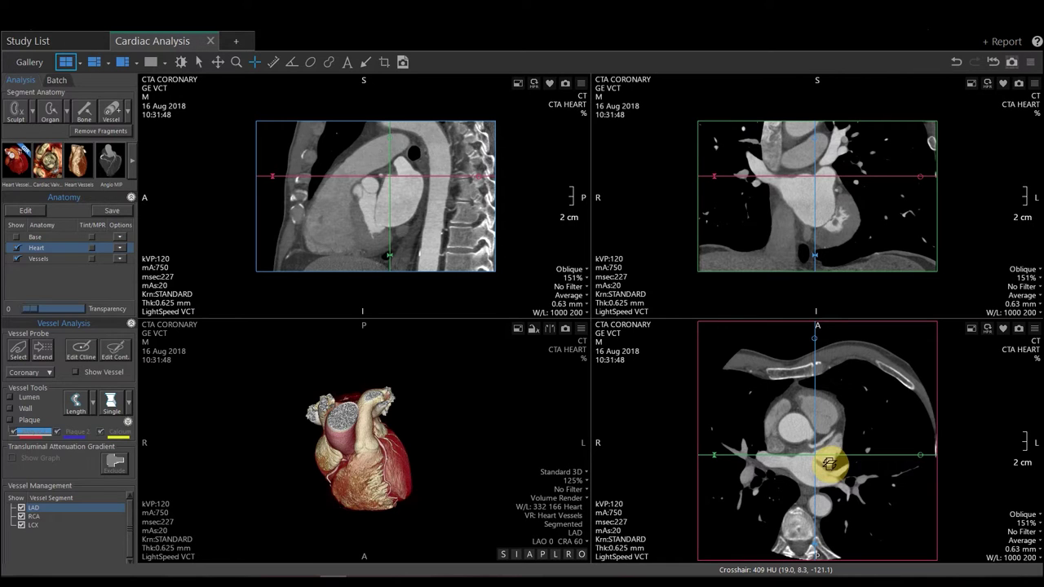
mouse_move(815, 338)
mouse_down()
mouse_move(765, 362)
mouse_move(820, 397)
mouse_move(825, 424)
mouse_move(824, 413)
mouse_up()
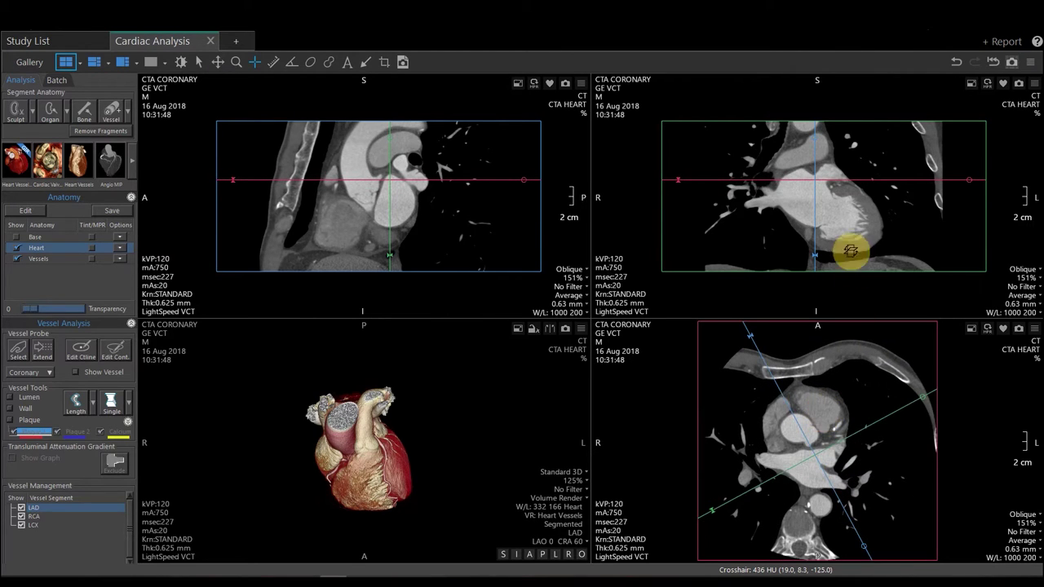
drag(842, 199, 849, 331)
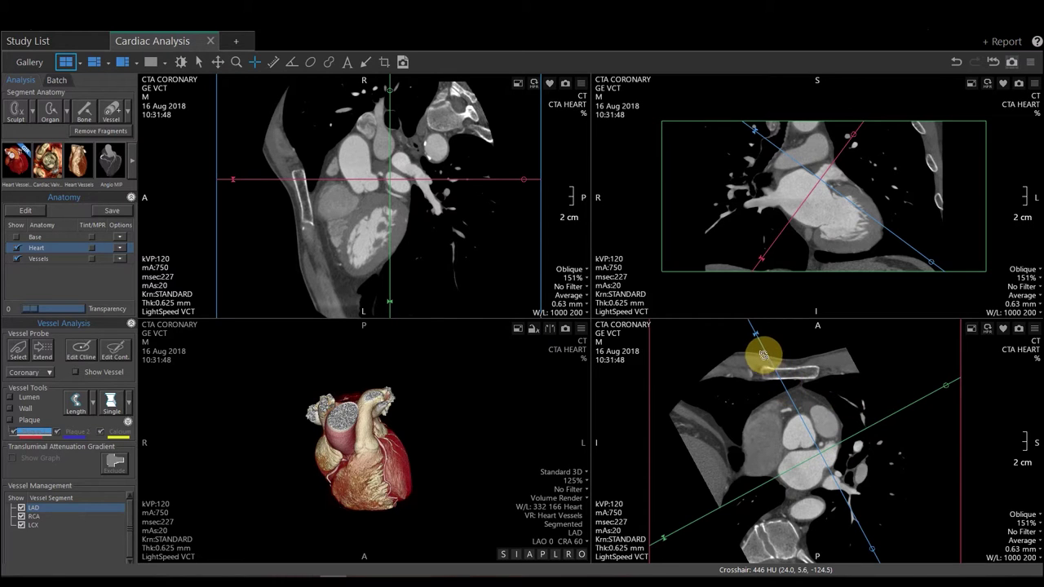
- Fine-tune crosshair rotation and centre so one oblique view runs lengthwise through the left ventricle
drag(767, 349, 781, 352)
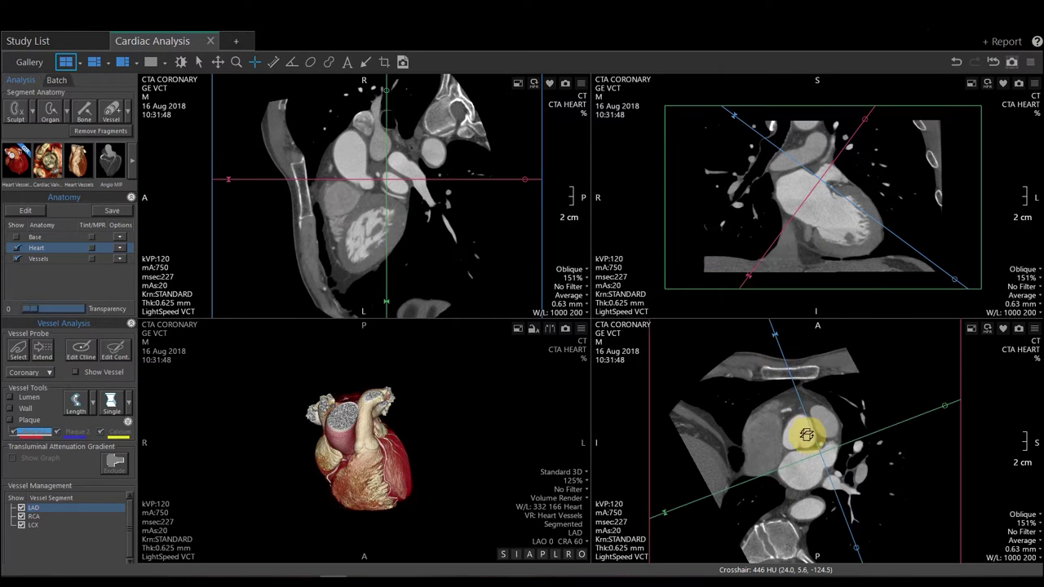
drag(817, 443, 818, 442)
mouse_move(867, 245)
mouse_down()
mouse_move(863, 237)
mouse_move(865, 249)
mouse_up()
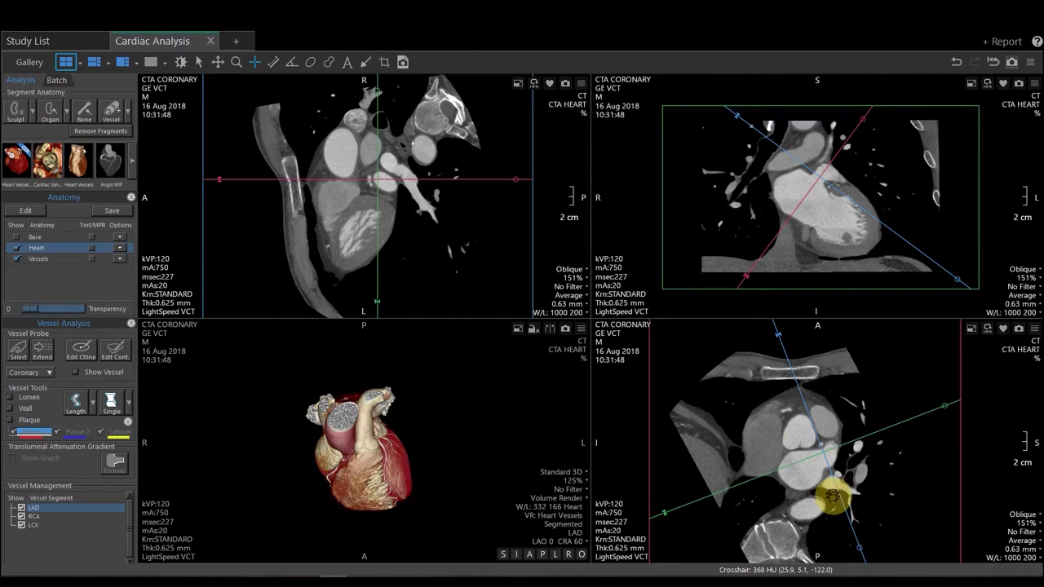
drag(850, 506, 849, 532)
mouse_move(819, 455)
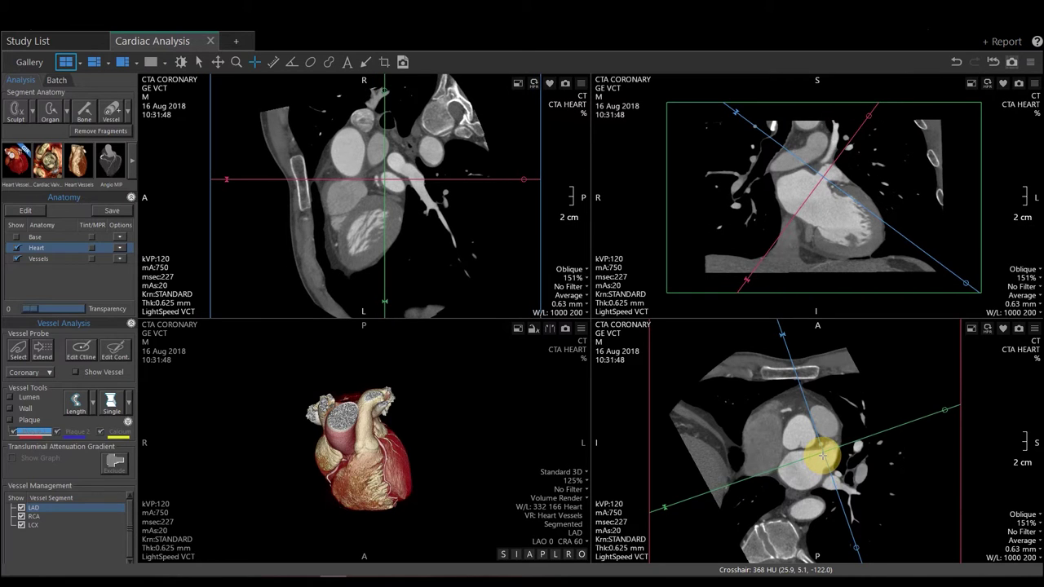
click(819, 454)
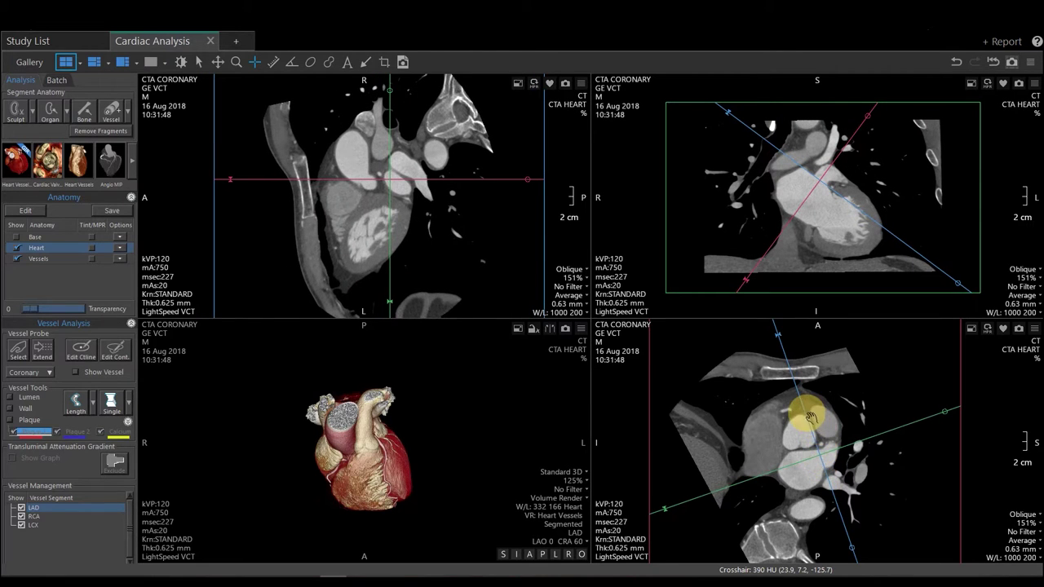
drag(854, 546, 846, 553)
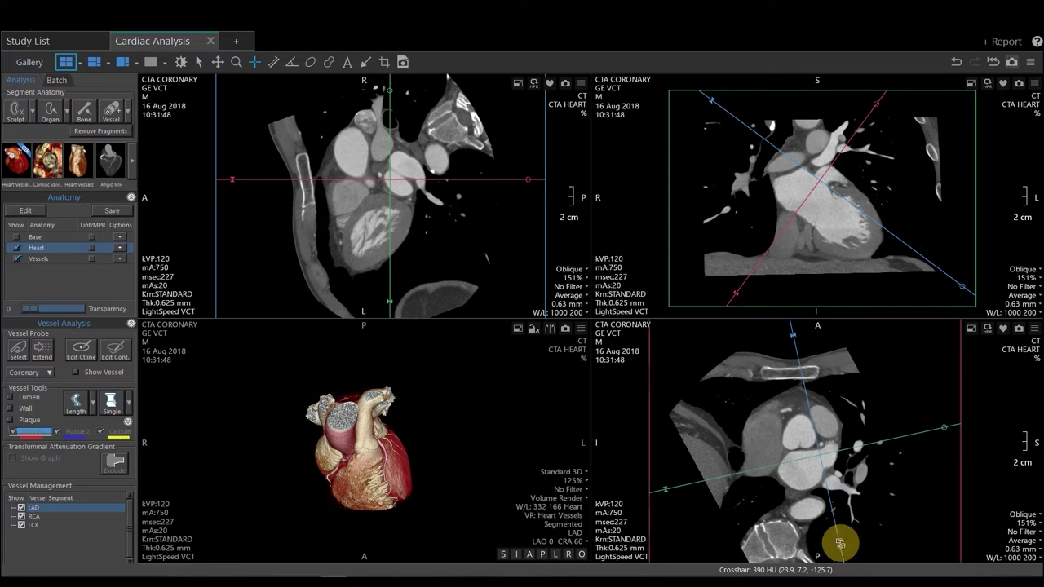
click(816, 441)
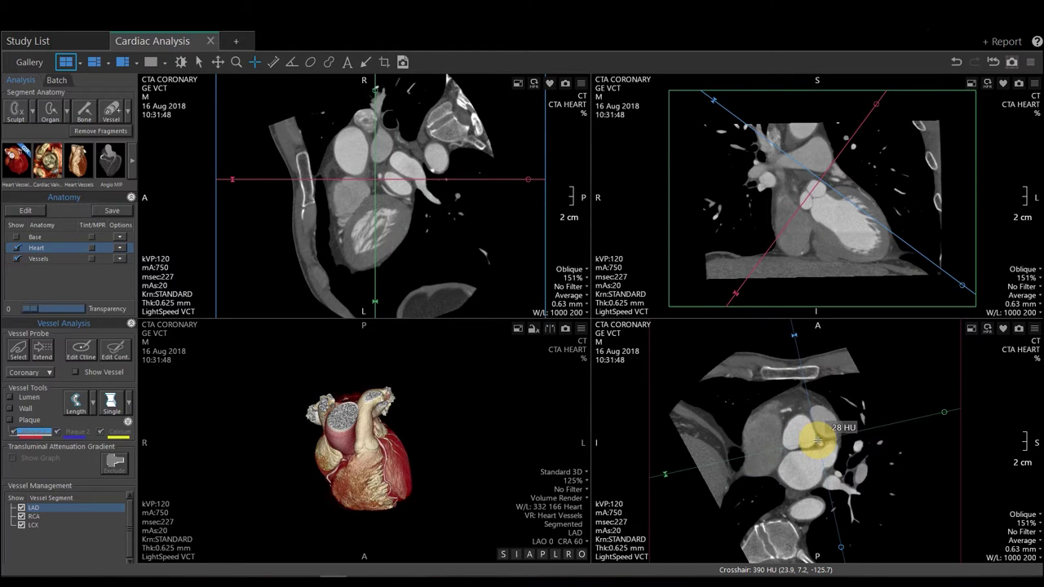
click(865, 201)
drag(866, 210, 857, 231)
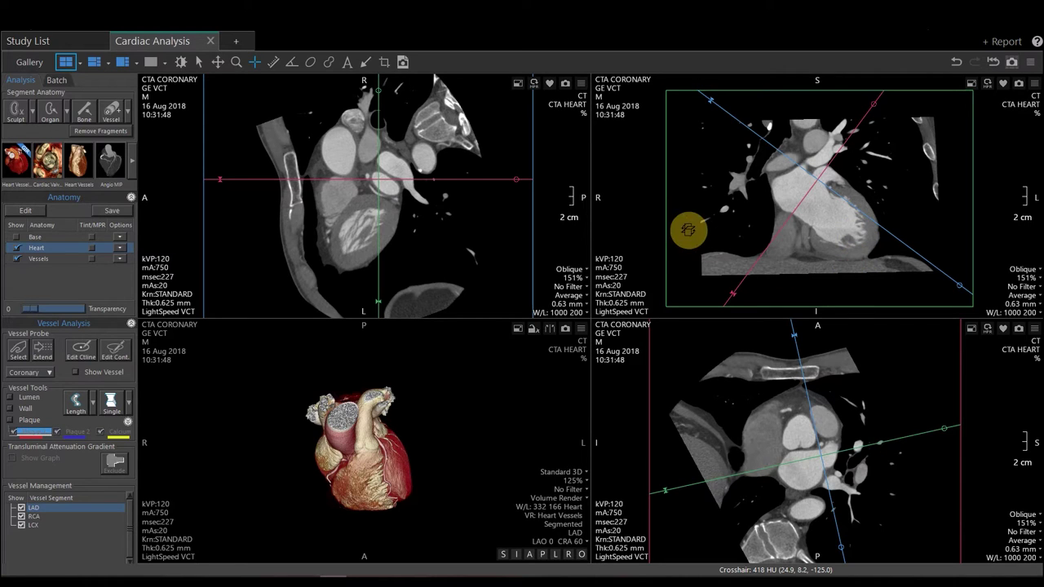
- Scroll to the ostium slice, zoom to 305% and measure the ostium length at 32.6 mm
scroll(421, 199, down, 5)
scroll(421, 200, down, 5)
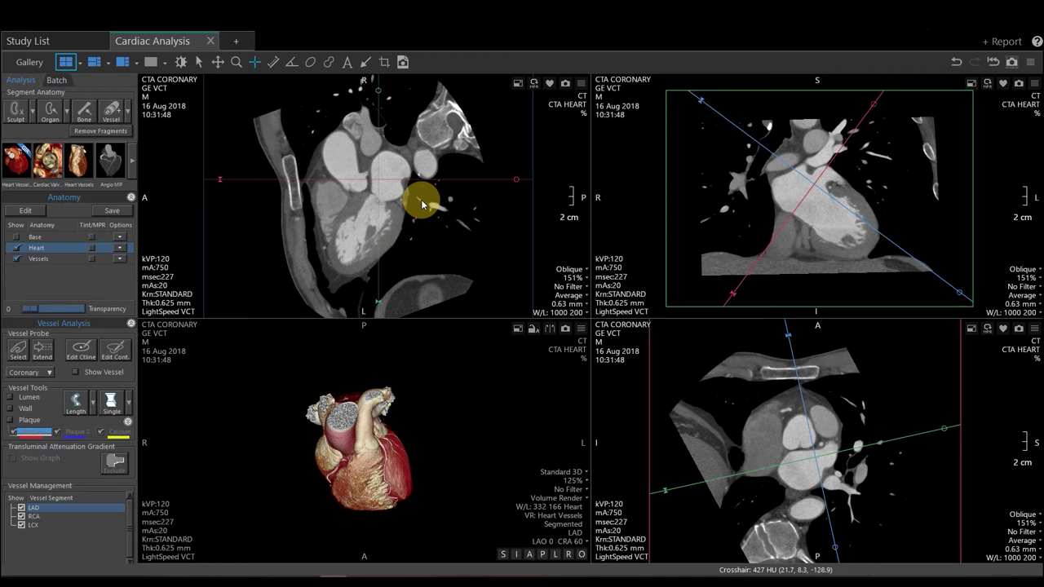
scroll(421, 208, down, 5)
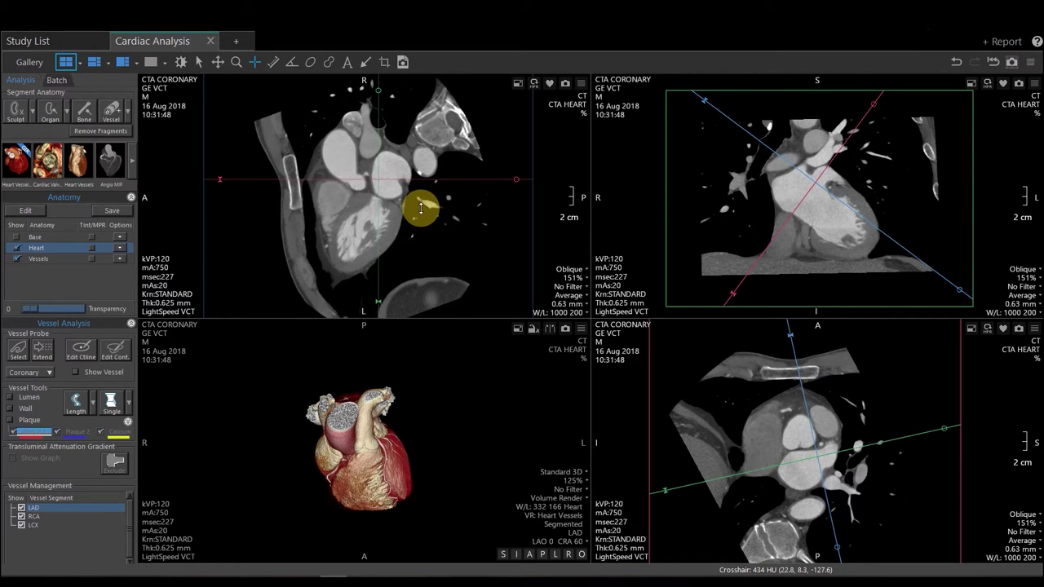
scroll(421, 208, down, 5)
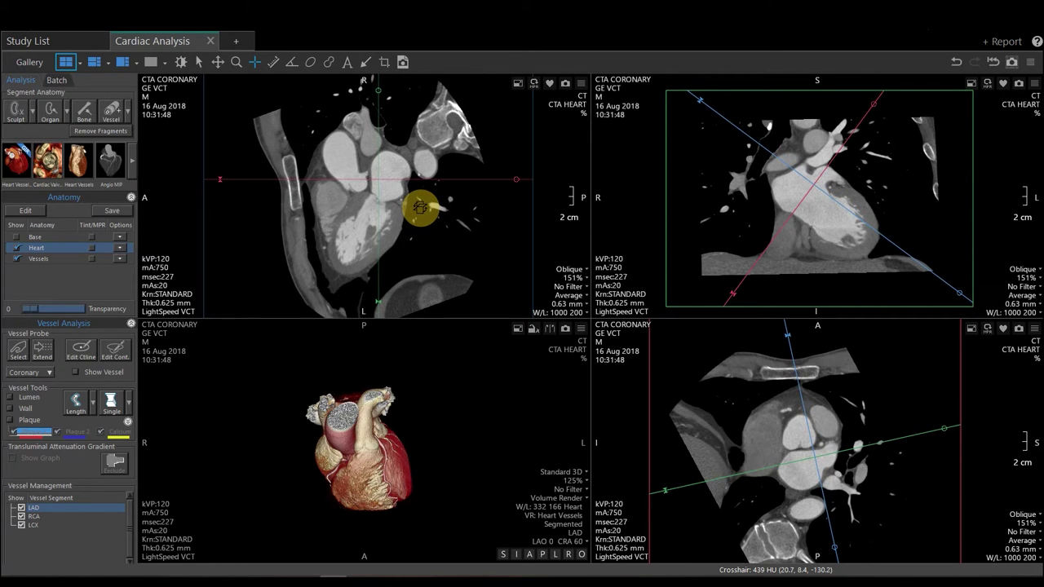
scroll(421, 208, down, 5)
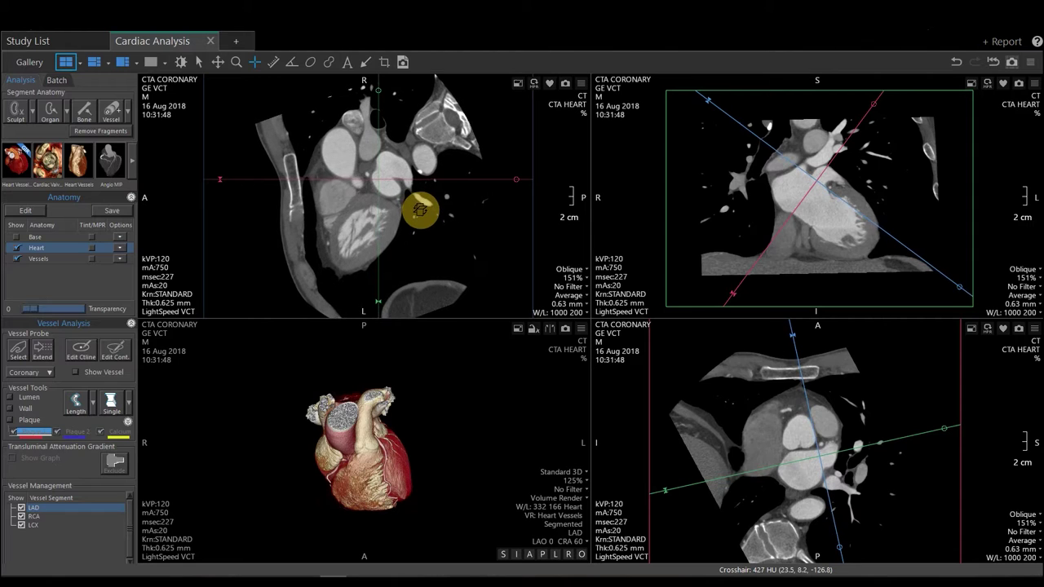
scroll(397, 195, down, 2)
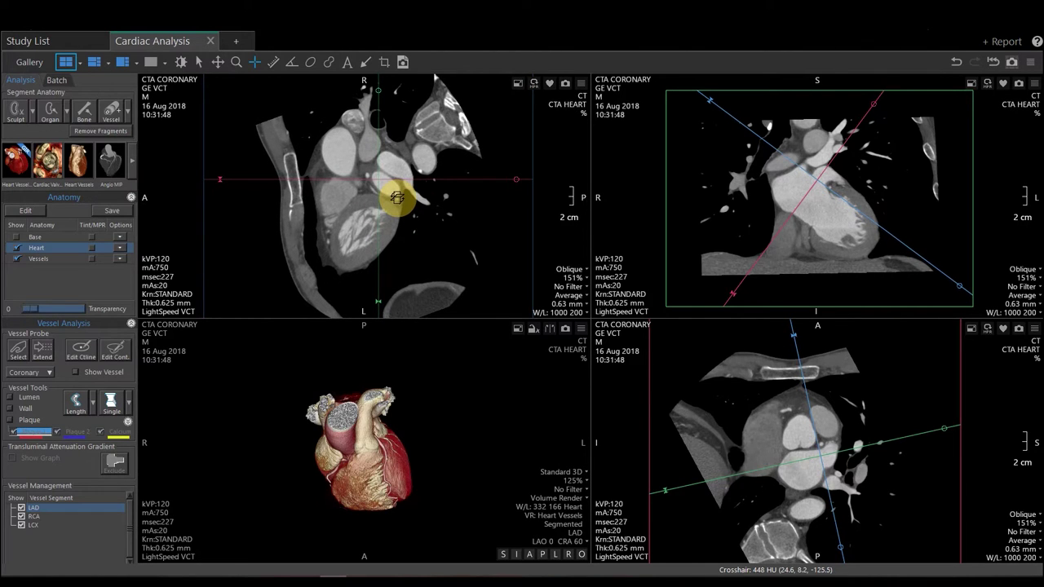
right_drag(395, 194, 398, 212)
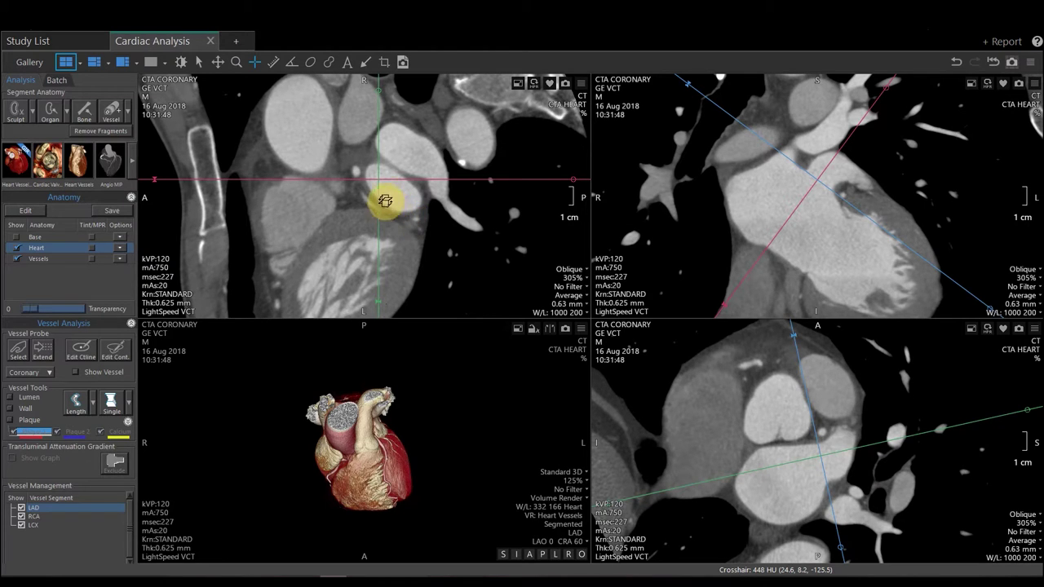
click(274, 63)
drag(366, 169, 415, 212)
- Set ostium diameters to 33.3 mm and 17.5 mm and trace a free-hand ROI (441 mm², 81 mm)
drag(418, 213, 419, 210)
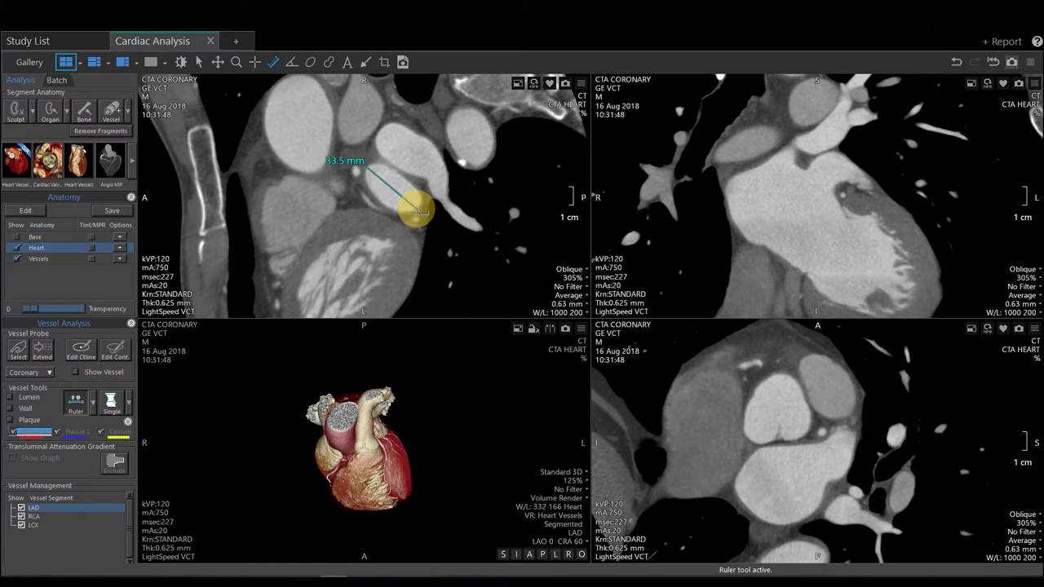
drag(401, 174, 381, 202)
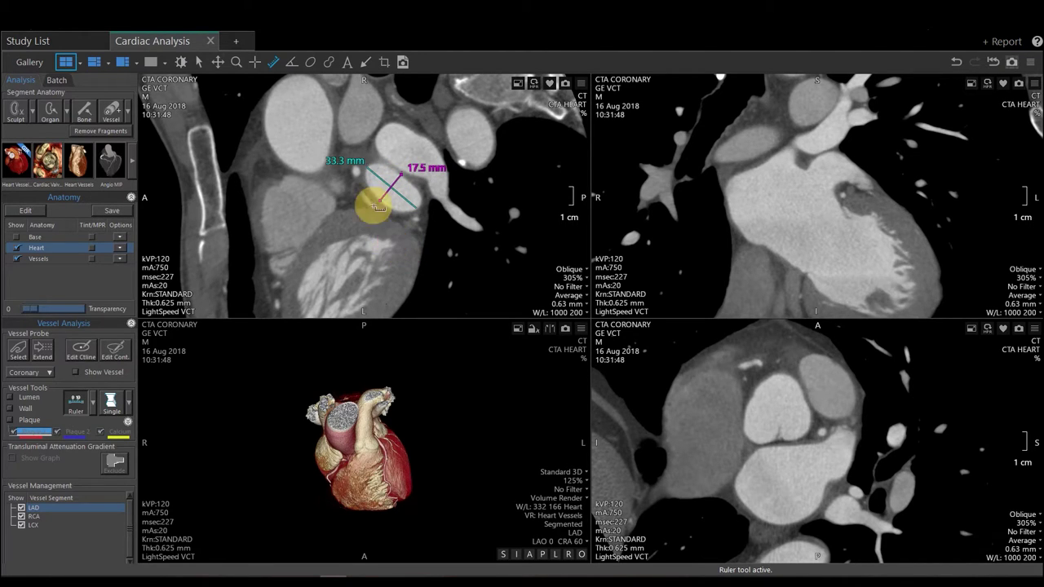
click(330, 62)
mouse_move(389, 163)
mouse_down()
mouse_move(377, 157)
mouse_move(365, 168)
mouse_move(378, 157)
mouse_move(374, 180)
mouse_move(371, 166)
mouse_move(365, 176)
mouse_move(397, 206)
mouse_move(420, 191)
mouse_move(411, 176)
mouse_up()
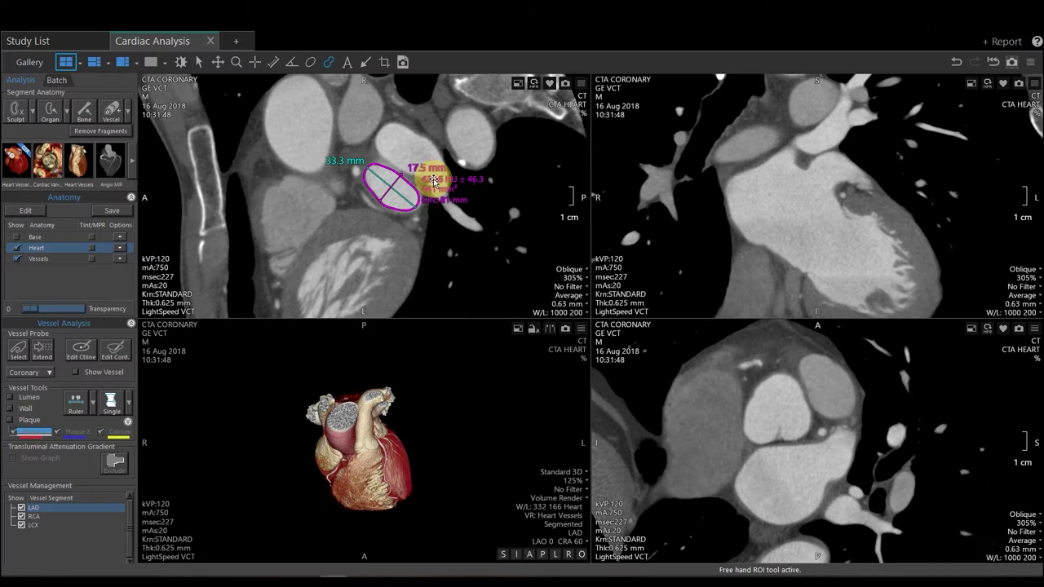
- Move the ROI and 33.3 mm labels clear of the ostium and return to crosshair navigation
drag(435, 181, 412, 157)
drag(338, 161, 300, 138)
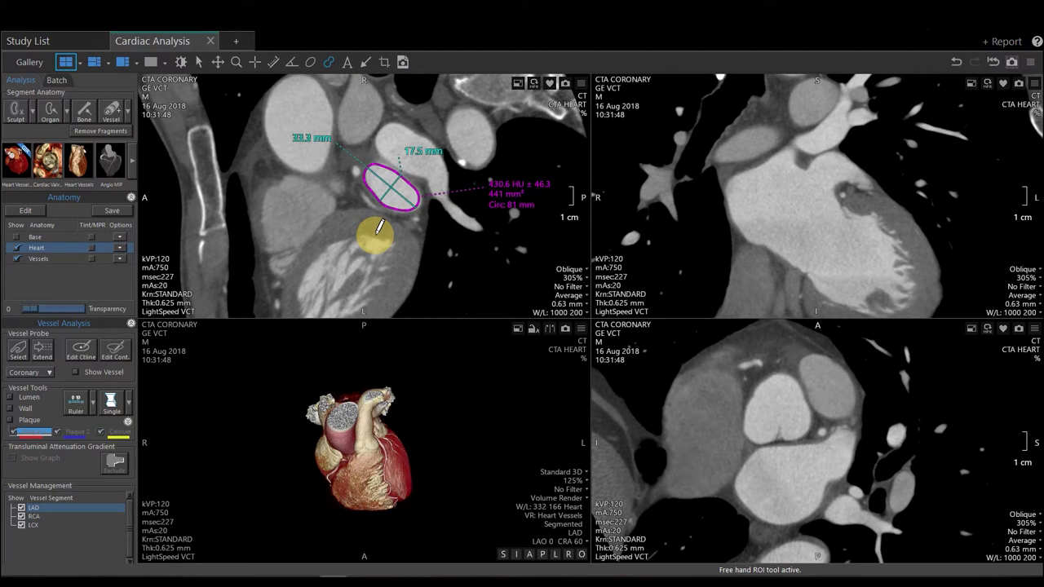
key(c)
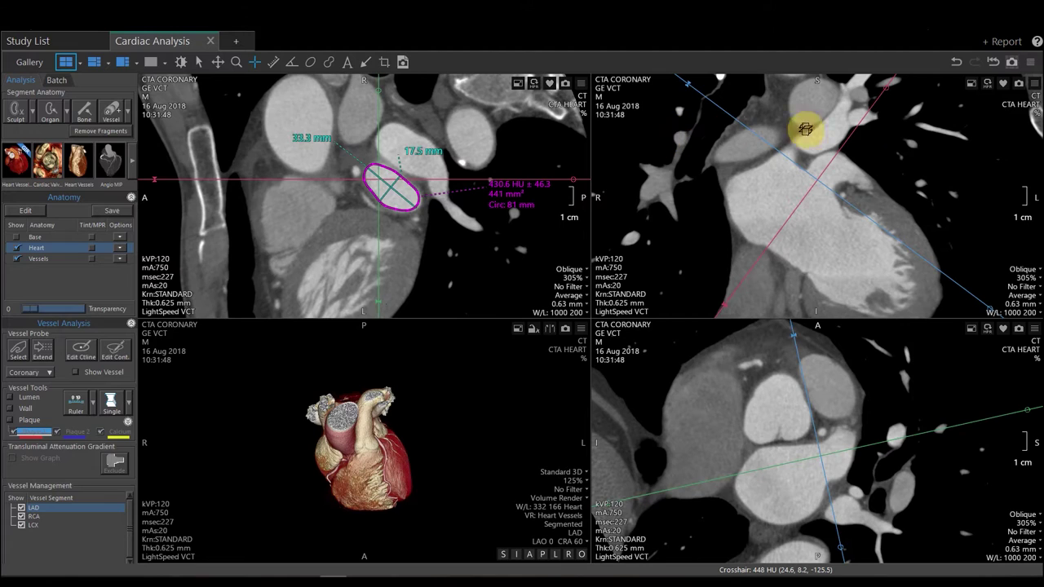
- Capture a snapshot of all views with the ostium measurements and reselect the Ruler tool
click(1012, 64)
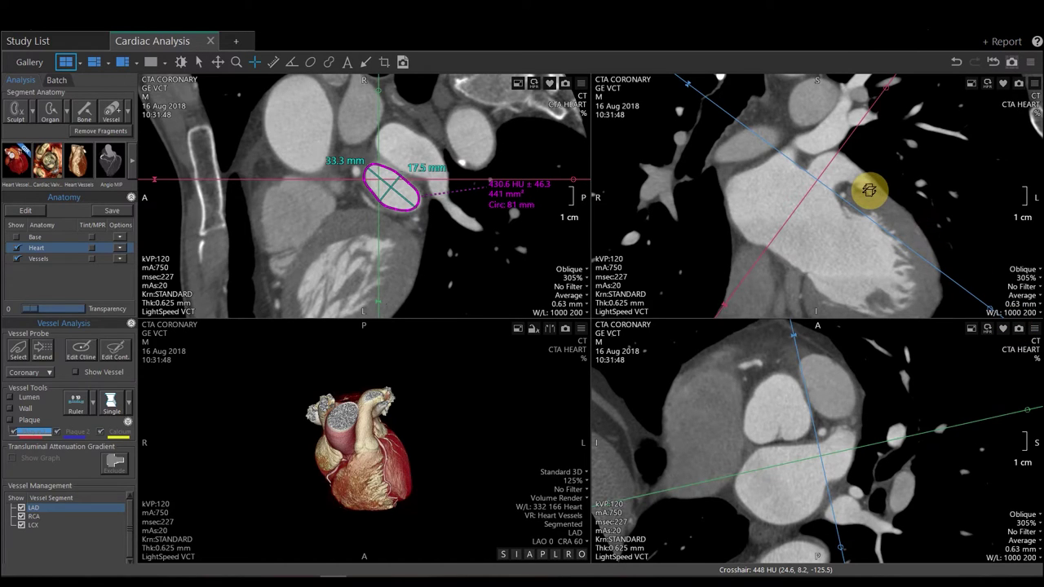
click(274, 62)
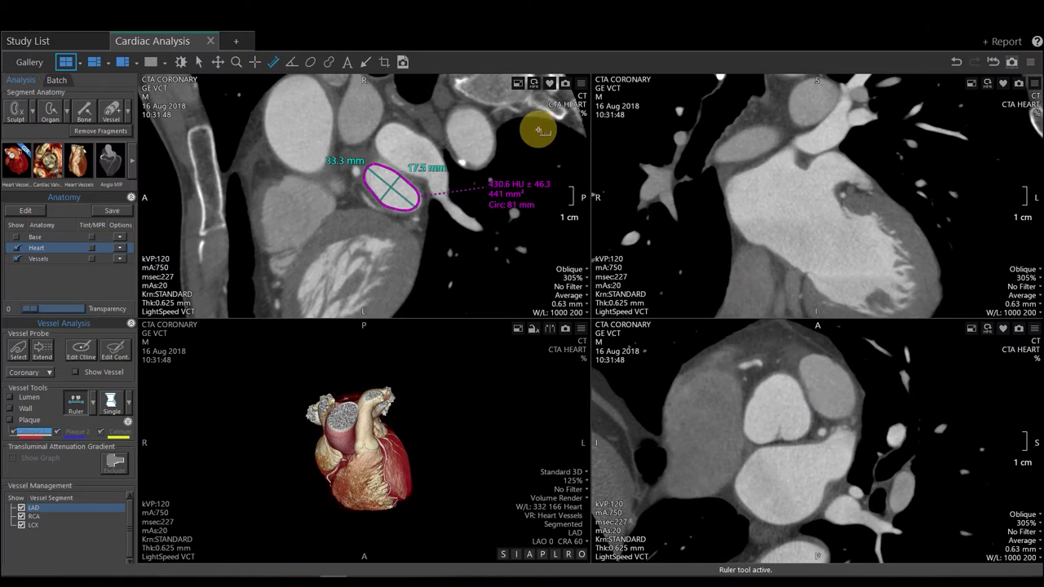
- Locate the appendage with the crosshair and measure its depth as 18.0 mm in the top-right view
click(823, 181)
click(823, 181)
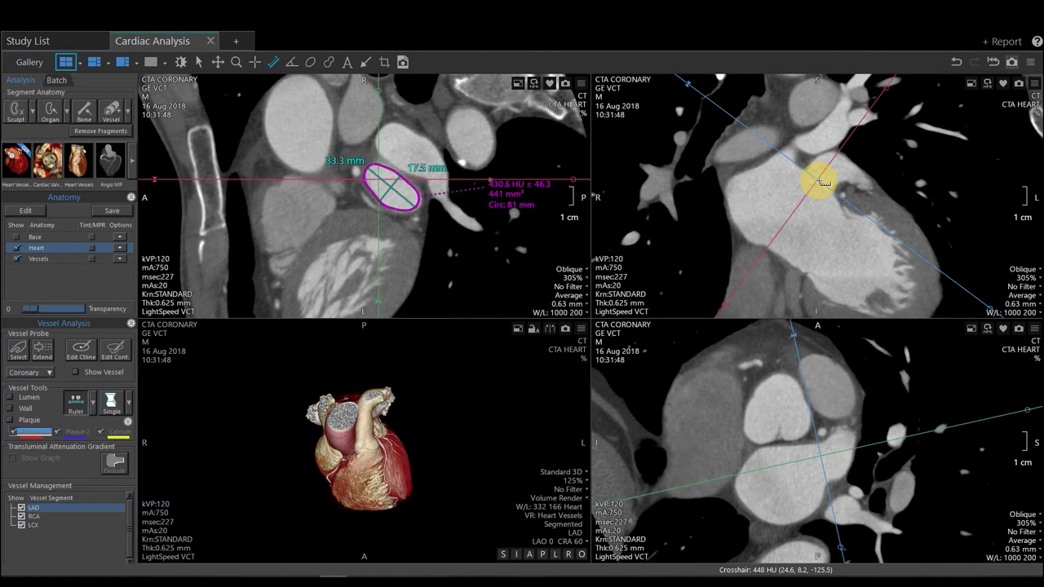
click(822, 181)
drag(822, 181, 844, 154)
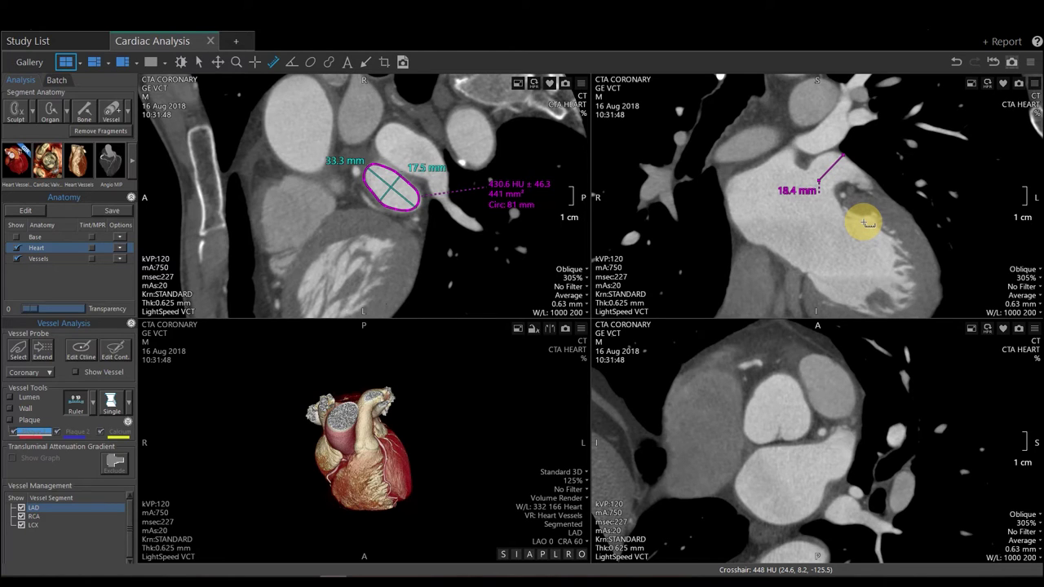
key(c)
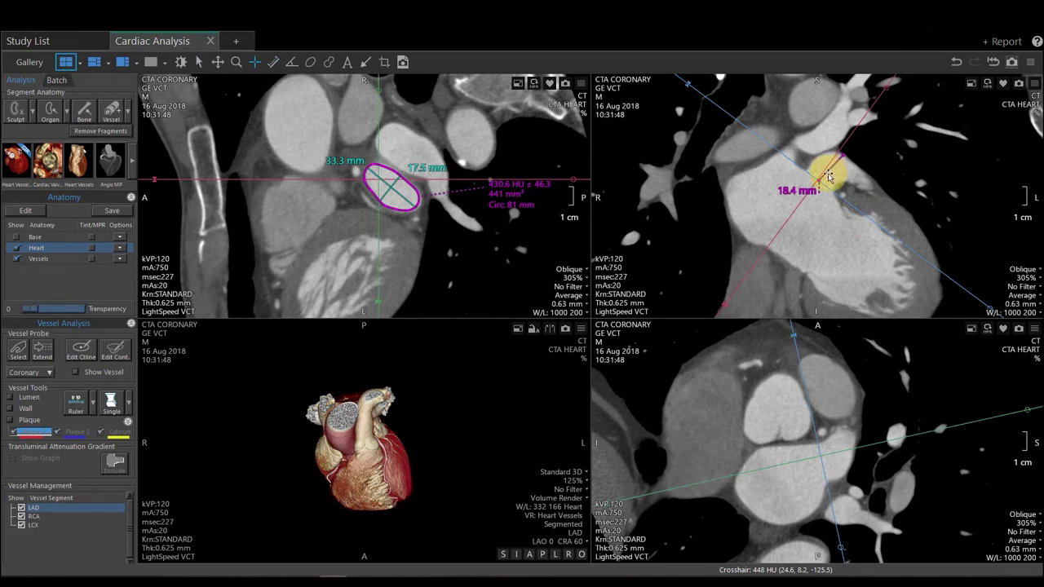
drag(819, 181, 828, 169)
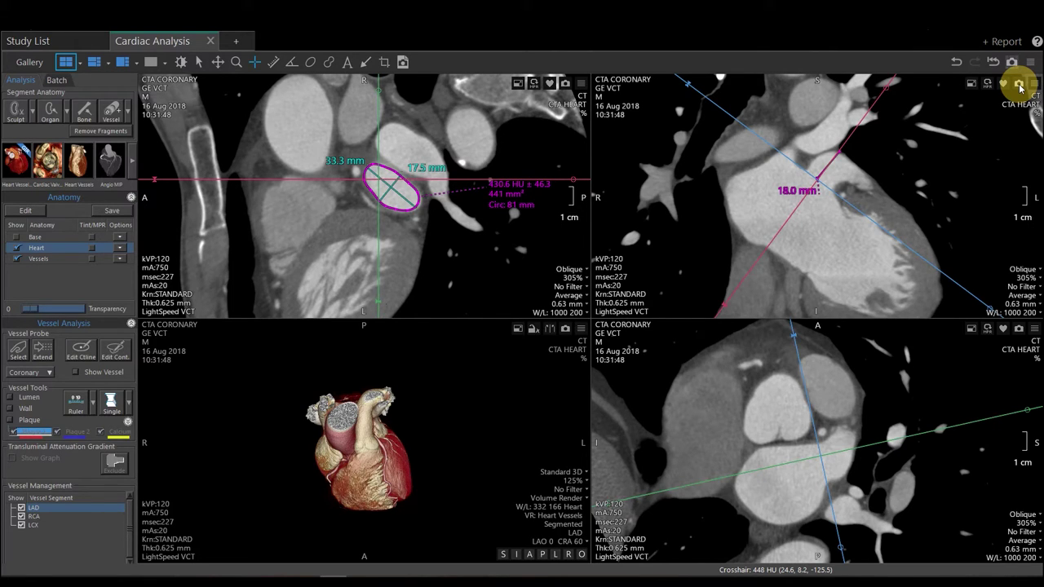
- Grow the appendage from a seed point with the Vessel tool and add it to a new LAA object
click(106, 112)
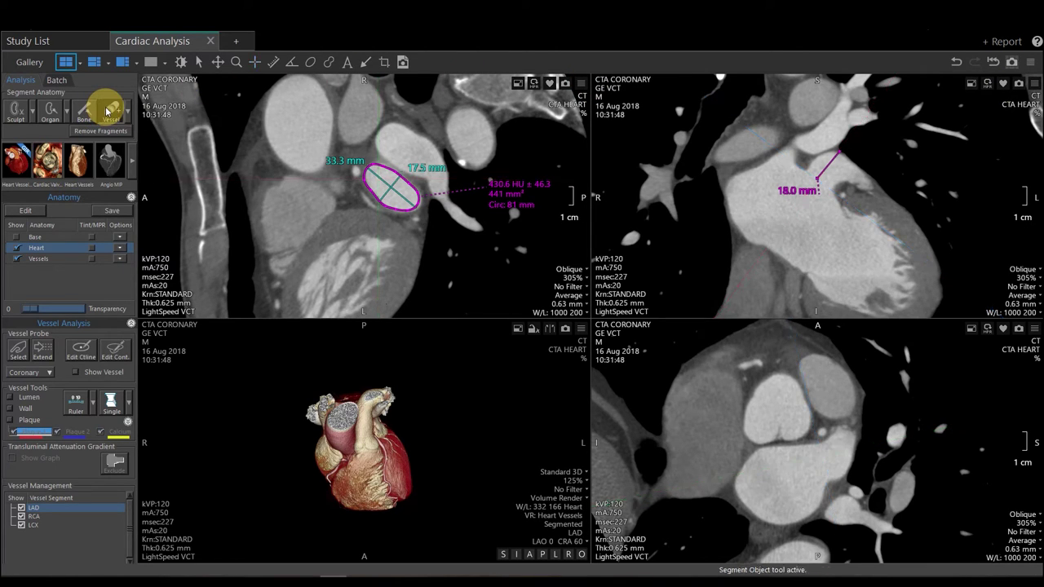
click(854, 177)
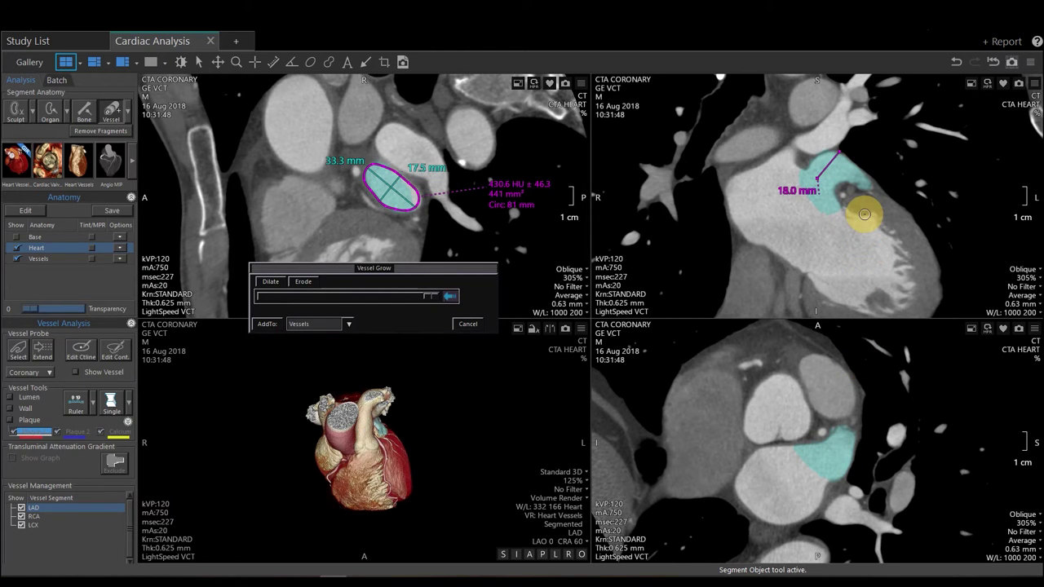
scroll(866, 208, down, 5)
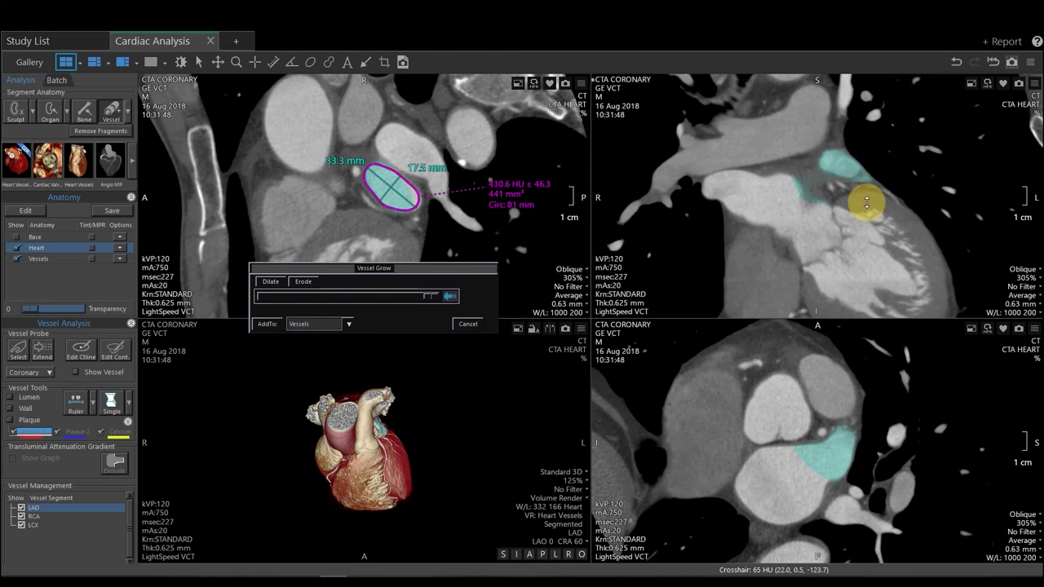
scroll(866, 204, down, 5)
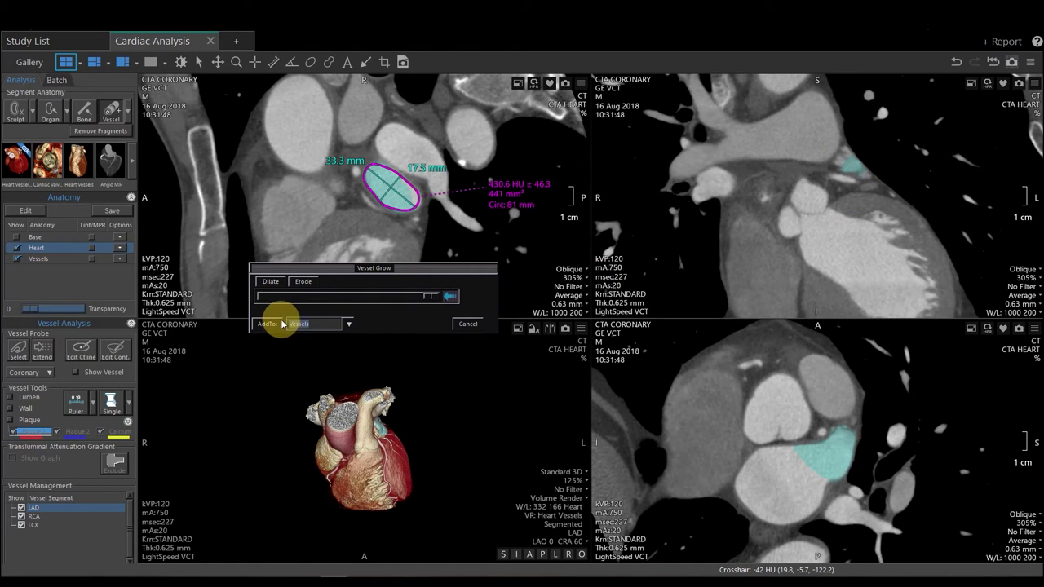
text(LAA)
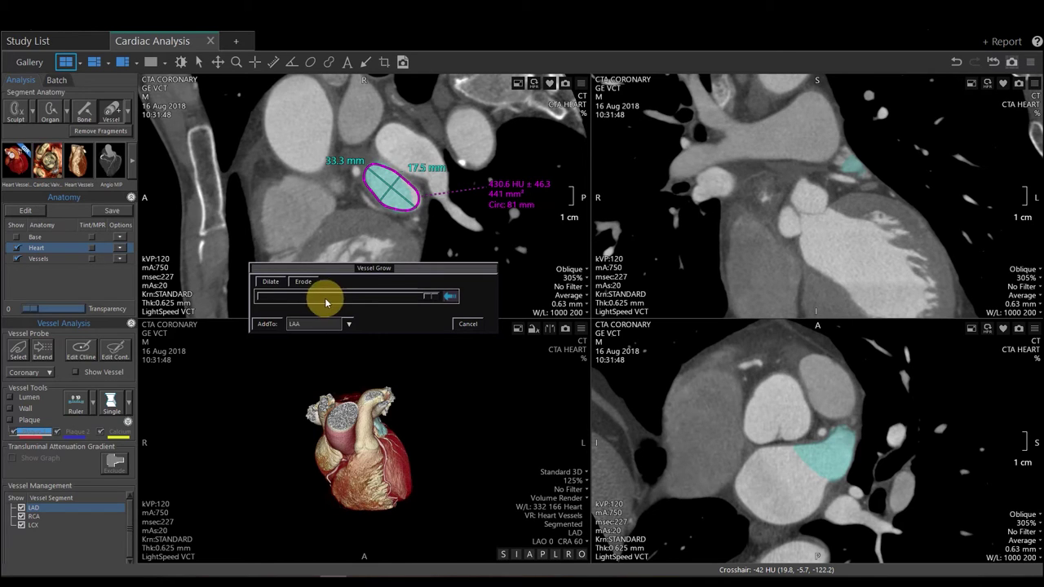
key(Return)
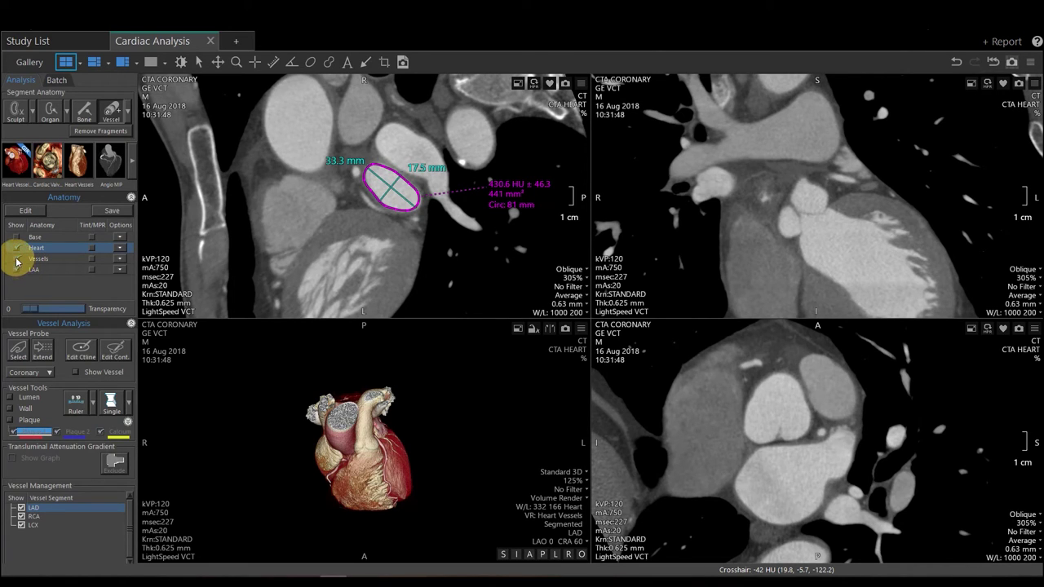
- Show only the LAA instead of the heart in 3D, enlarge and rotate it, and tint it on the slices
click(16, 270)
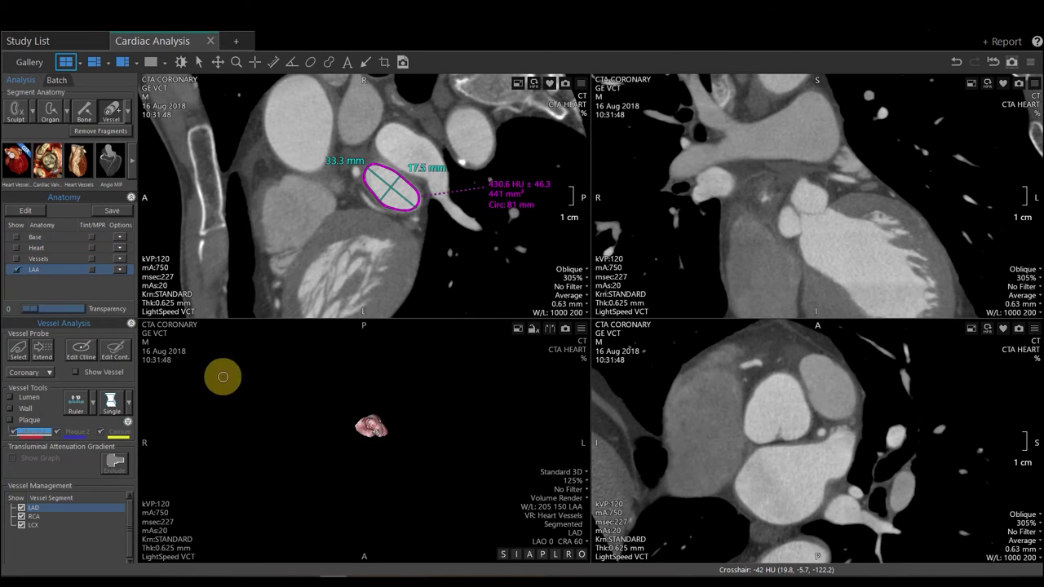
click(254, 63)
scroll(413, 417, up, 5)
scroll(411, 416, up, 1)
drag(422, 416, 426, 485)
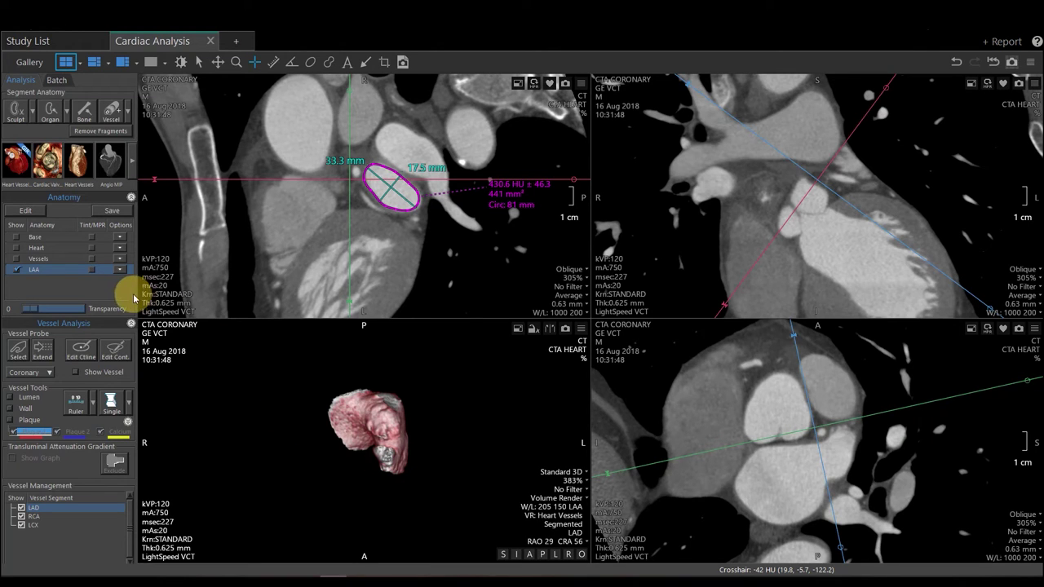
click(92, 271)
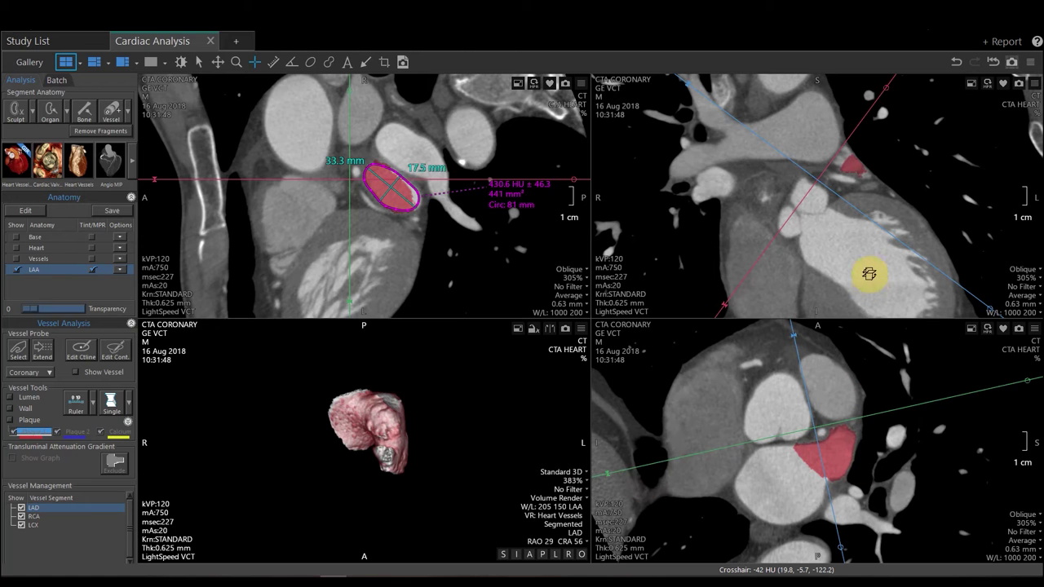
- Page the oblique slices to inspect the LAA tint, then vessel-grow two extra regions into LAA in the lower-right view
mouse_move(869, 214)
mouse_down()
mouse_move(871, 228)
mouse_move(870, 203)
mouse_move(870, 214)
mouse_up()
drag(873, 419, 870, 429)
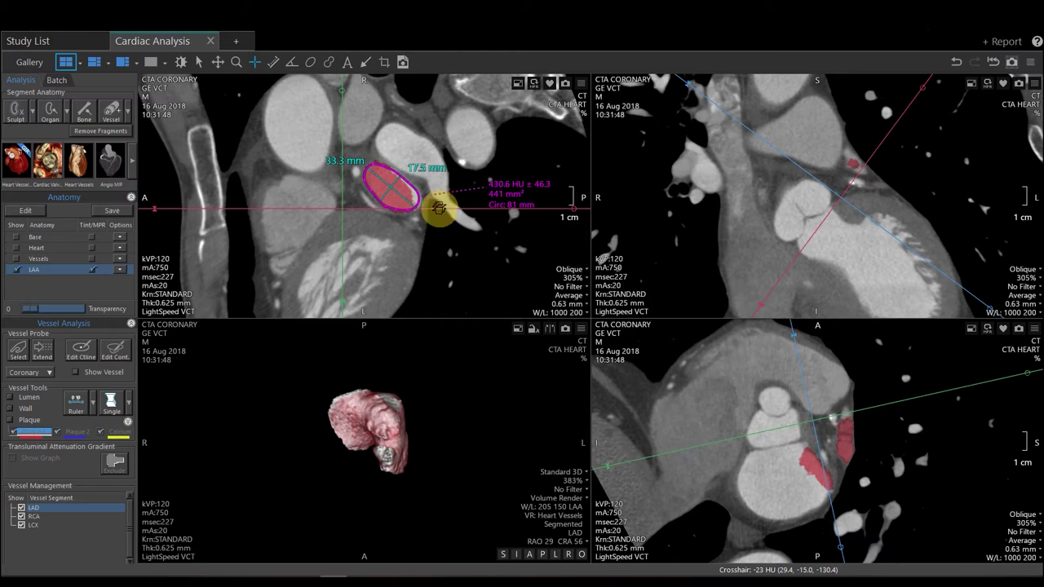
click(112, 116)
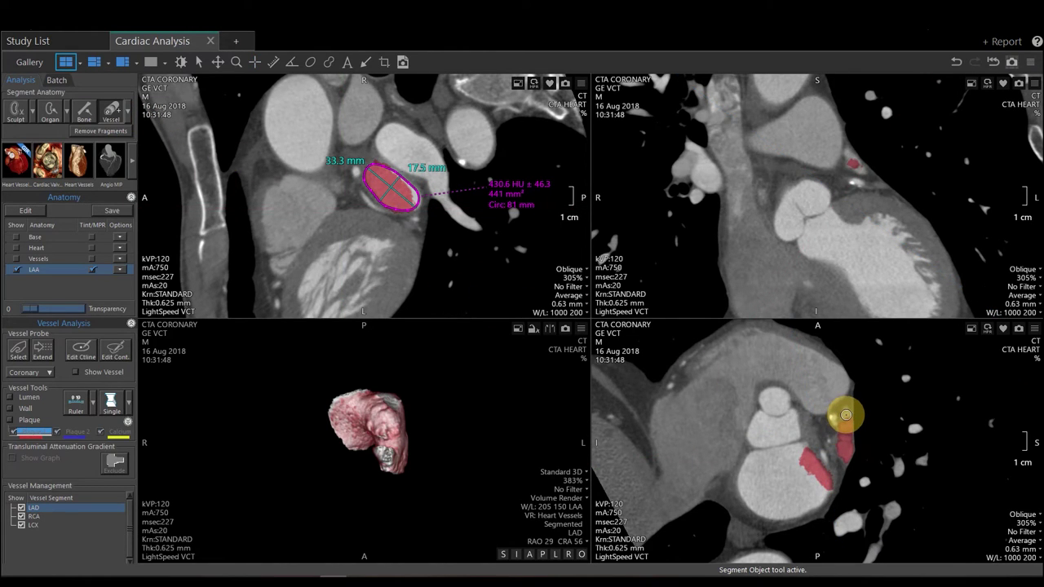
click(846, 415)
click(847, 434)
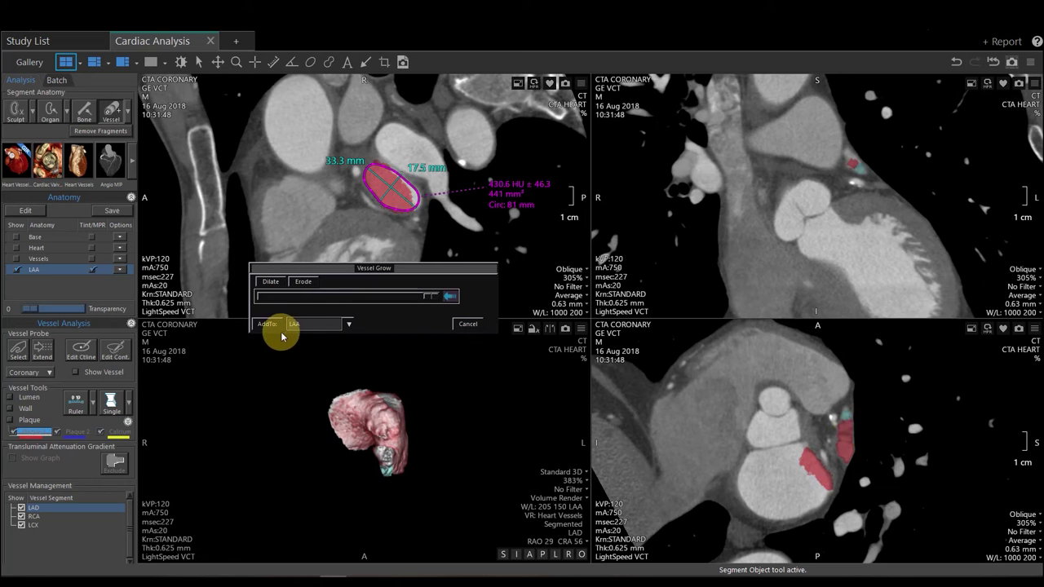